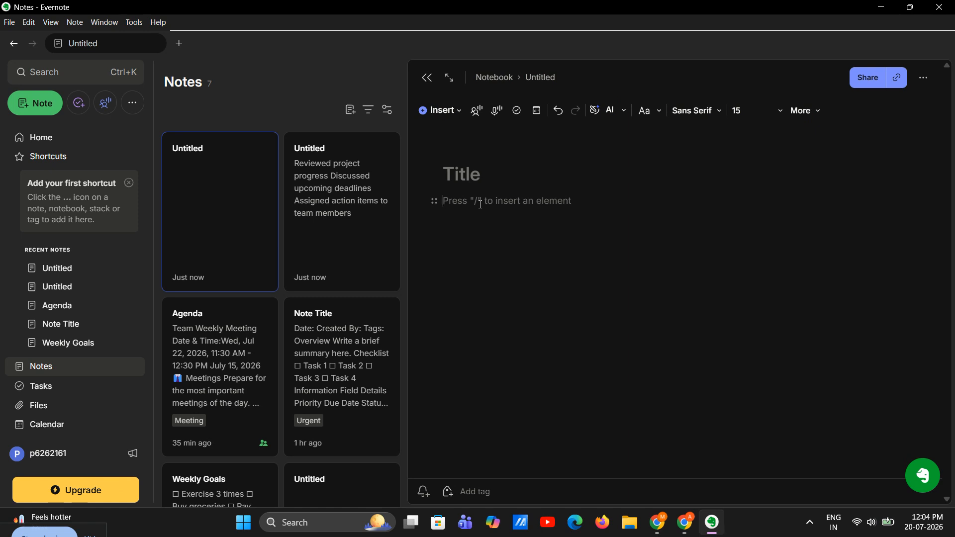
Step: Start a checklist in the empty note with the item "Assigned action items to team members"
click(816, 112)
mouse_move(768, 140)
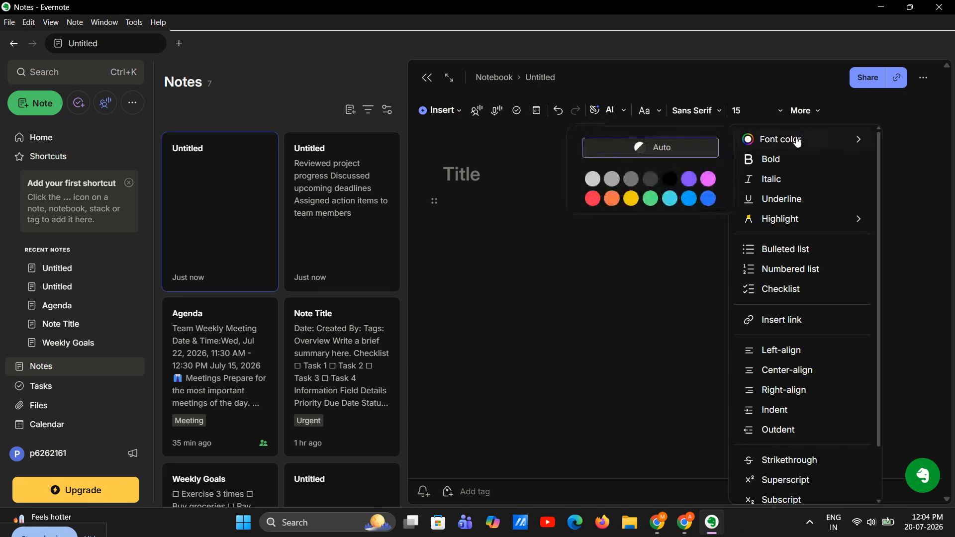
click(782, 297)
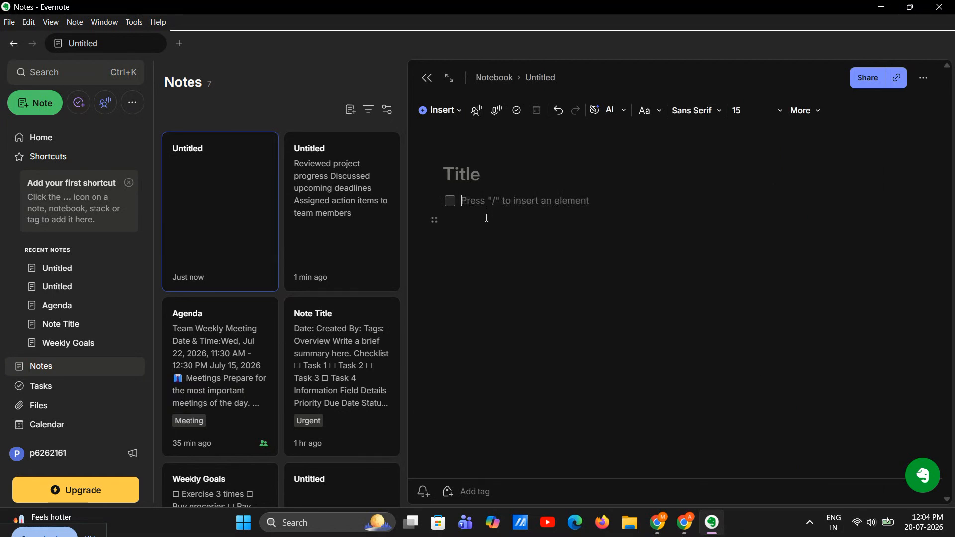
text(Assigned action items to team members)
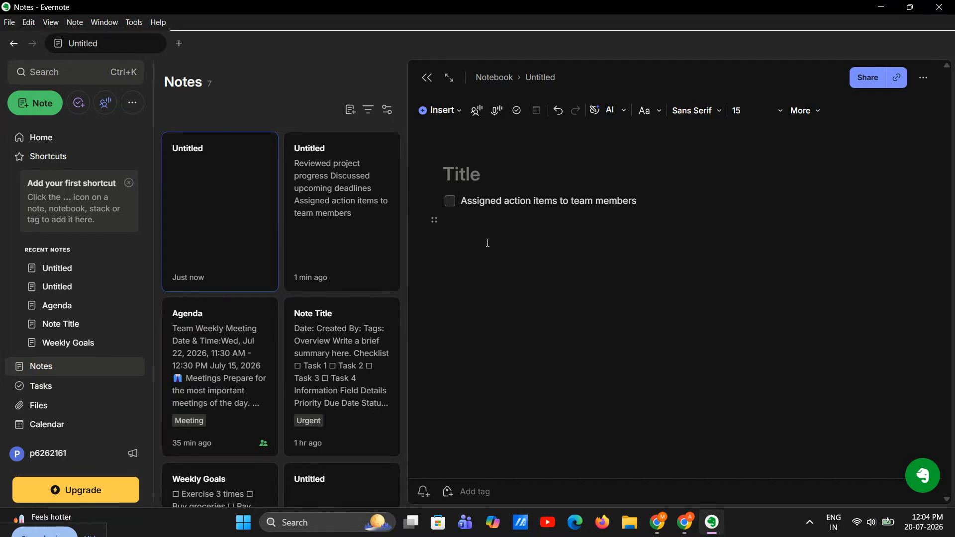
Step: Insert a second, empty checklist item below "Assigned action items to team members" using the inline checklist command
click(459, 231)
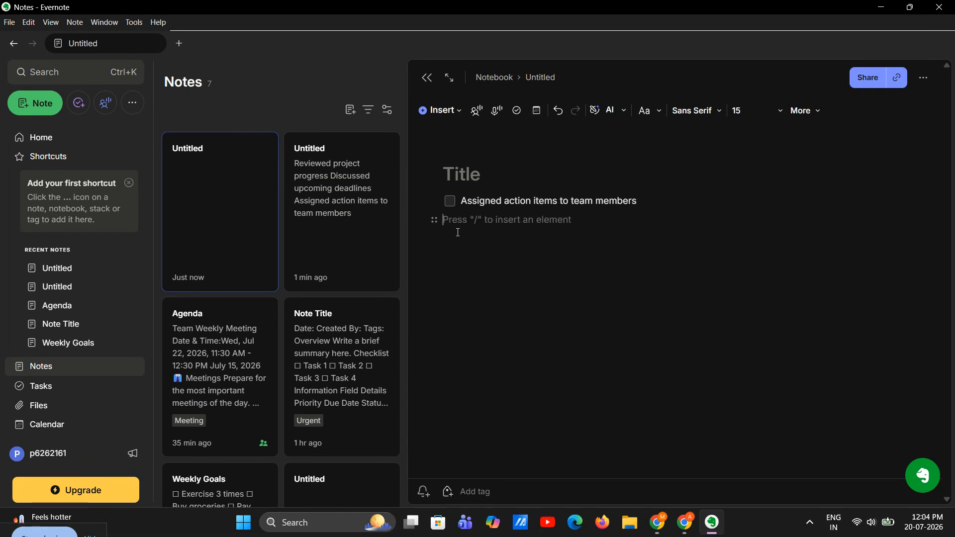
text(/ch)
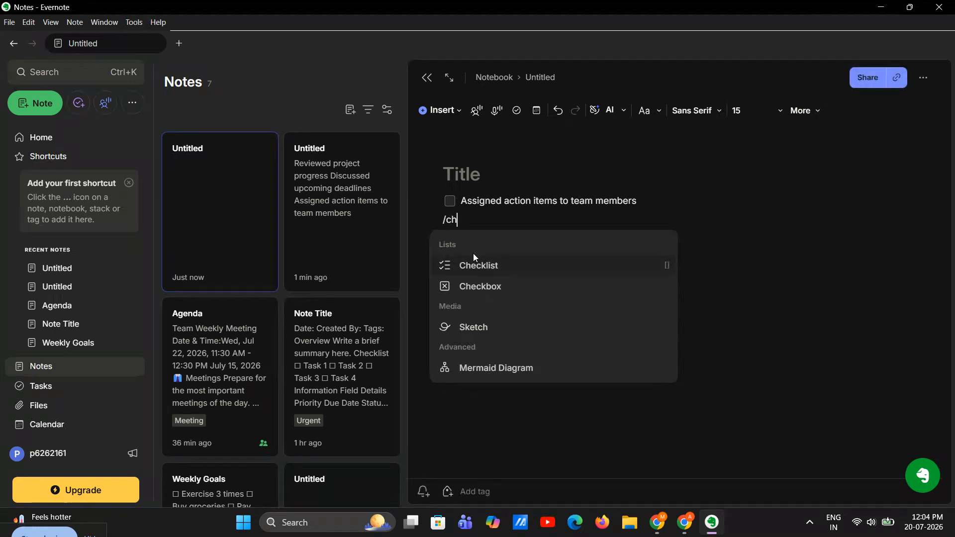
key(Return)
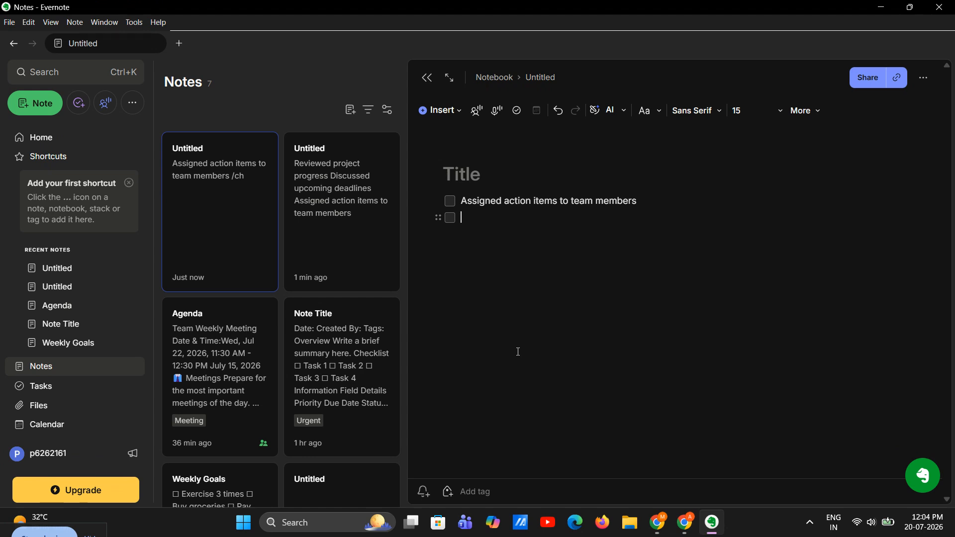
Step: In the note beginning "Reviewed project progress", convert all three text lines into a checklist
click(319, 203)
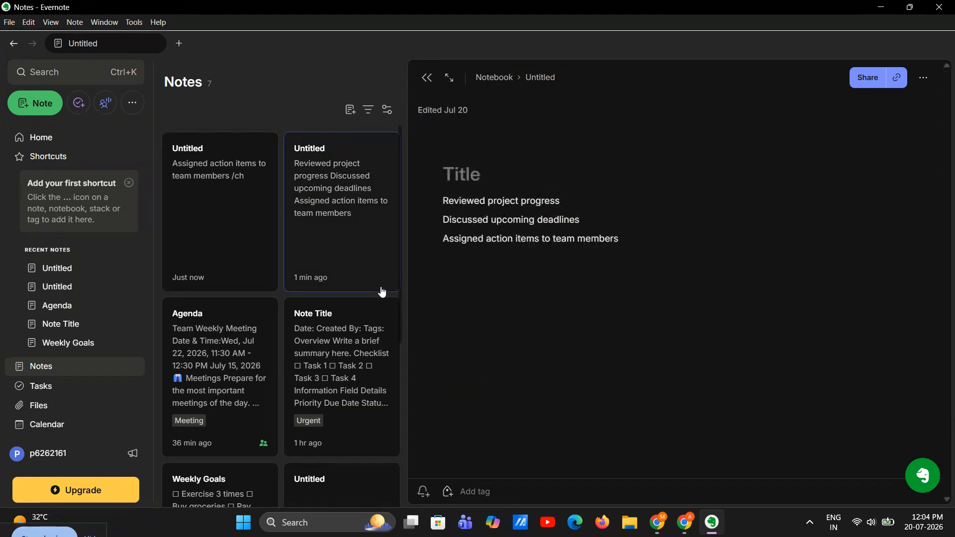
drag(622, 239, 430, 196)
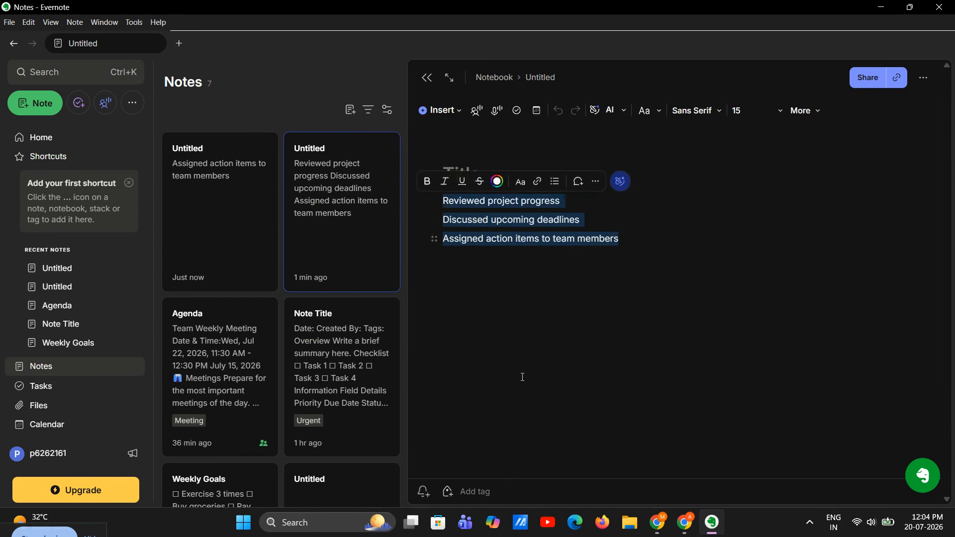
click(805, 111)
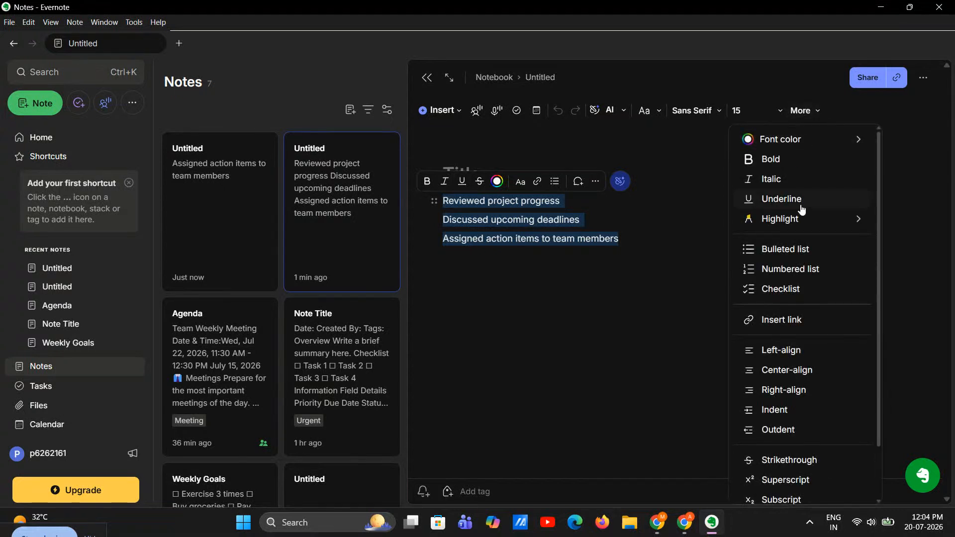
click(779, 291)
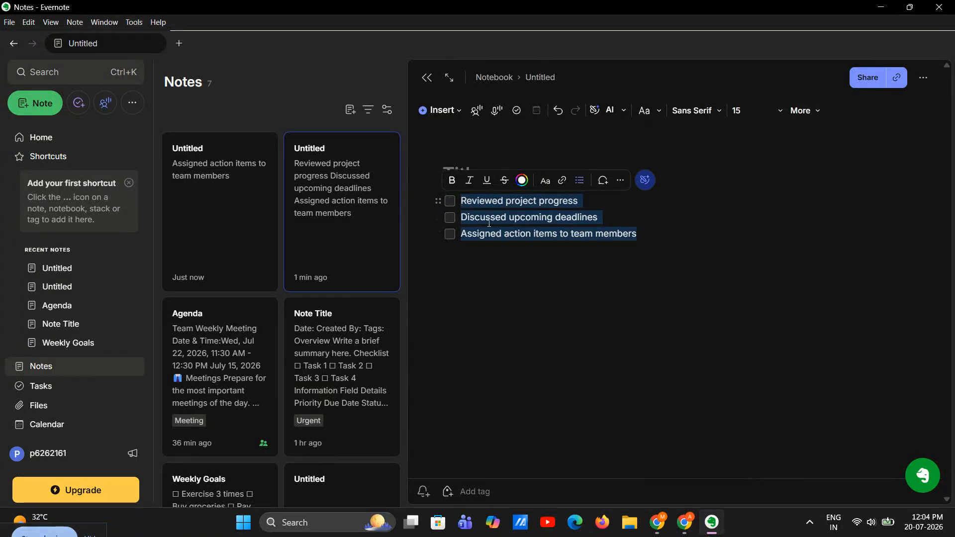
click(666, 236)
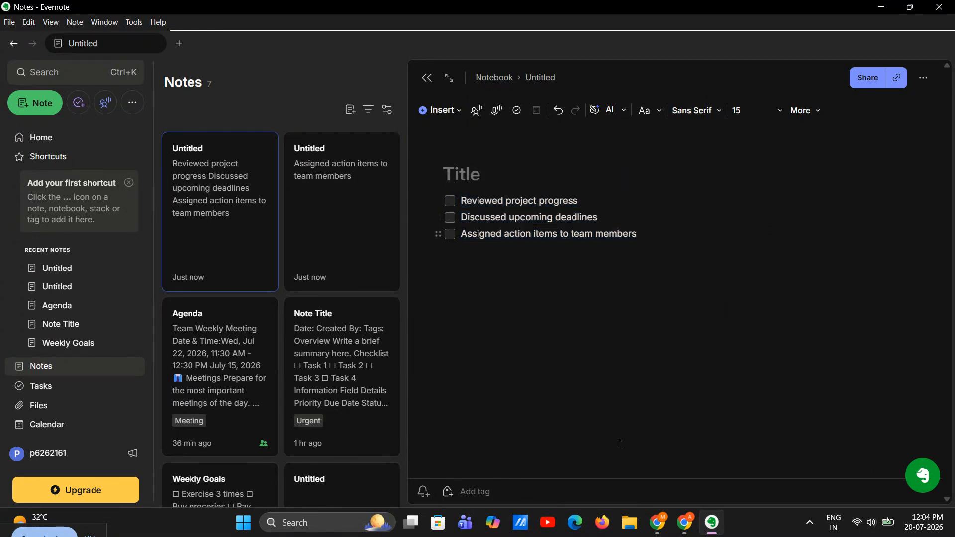
Step: Mark the first and third checklist items as complete and clear each one again
click(450, 201)
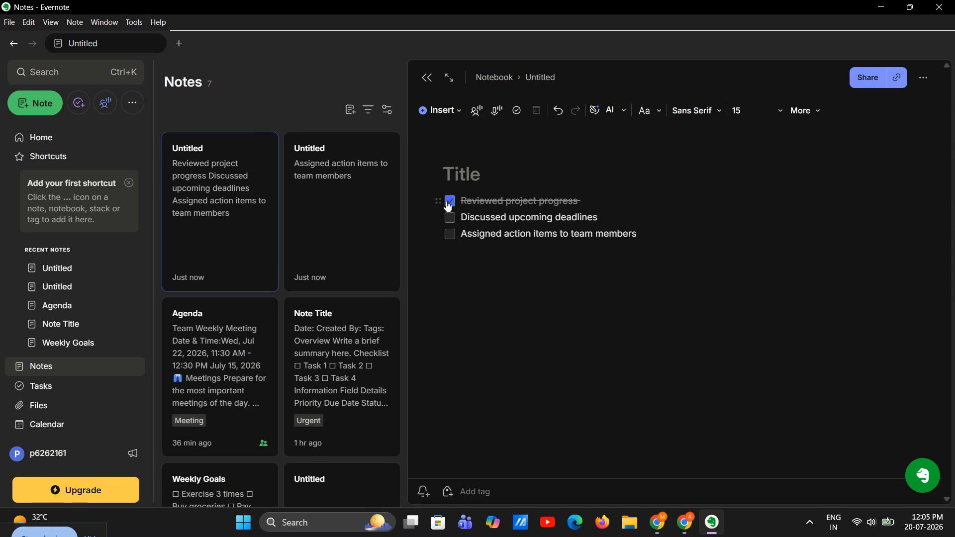
click(450, 201)
click(450, 234)
click(450, 235)
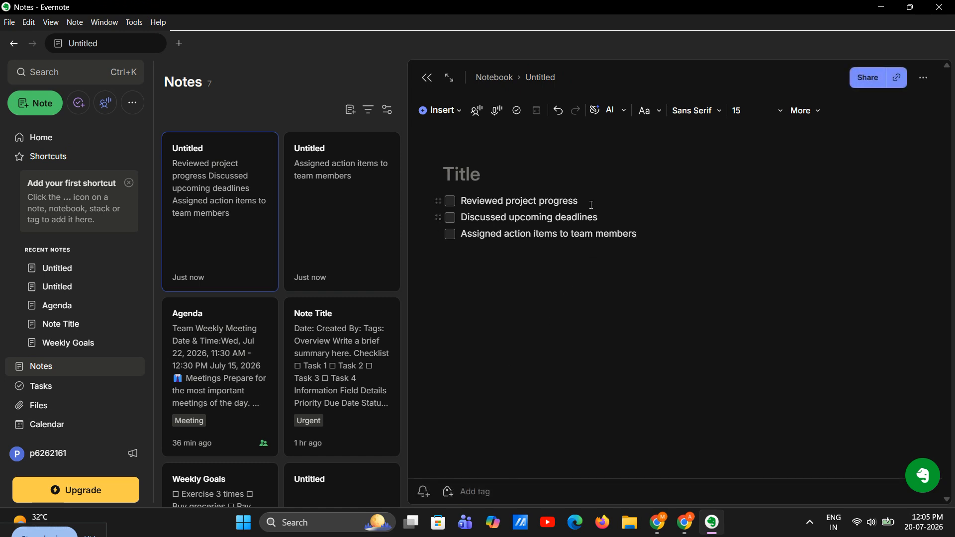
Step: Apply bold and underline to the checklist item "Reviewed project progress"
drag(592, 205, 450, 209)
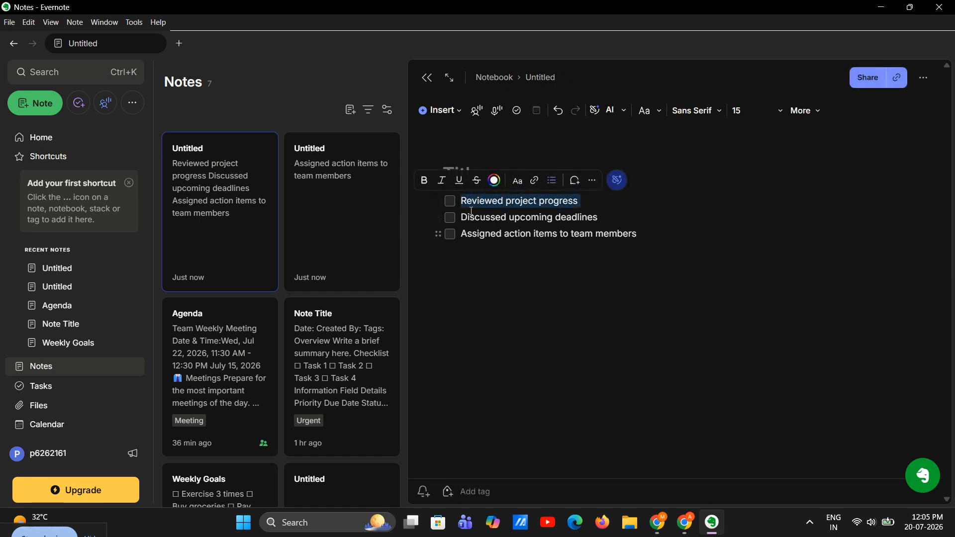
click(437, 184)
click(437, 184)
click(425, 181)
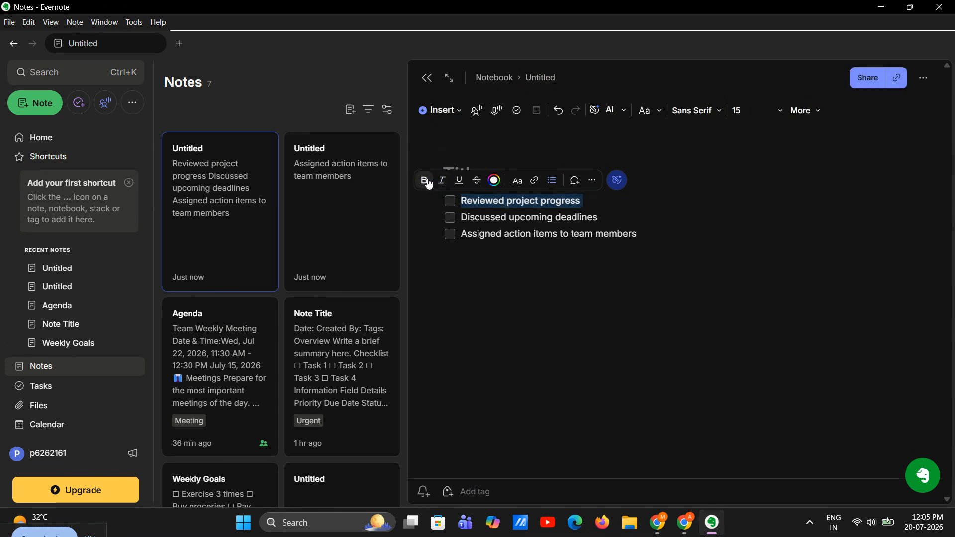
click(459, 181)
click(592, 181)
scroll(654, 272, down, 3)
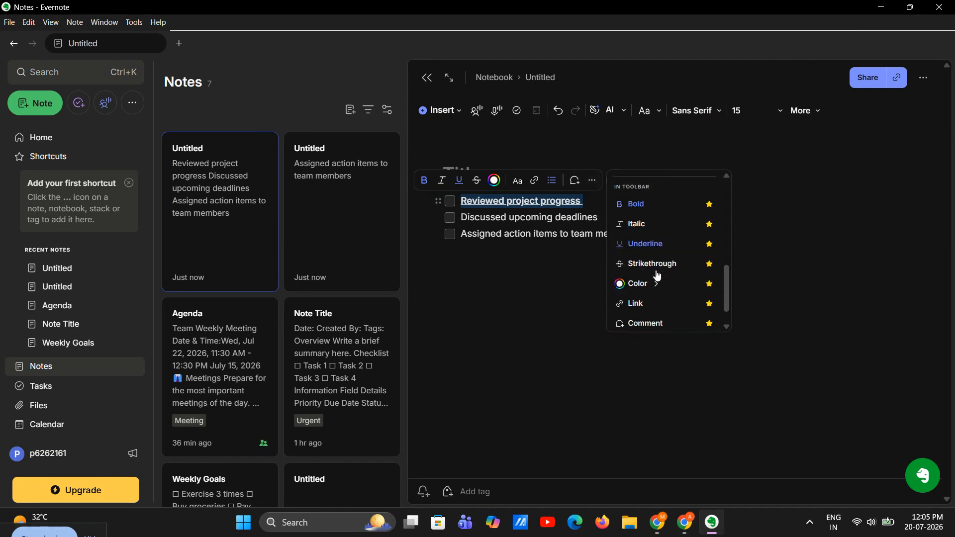
scroll(657, 275, down, 1)
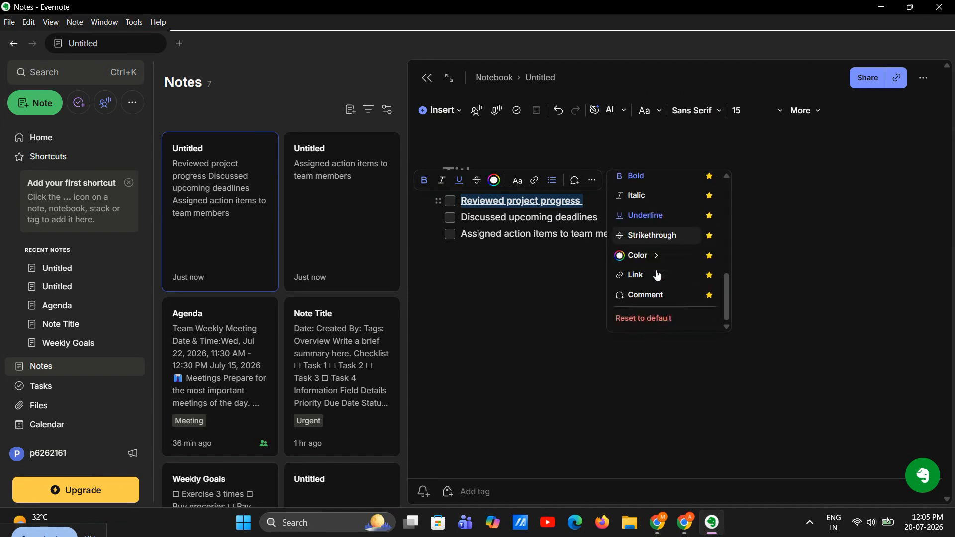
click(515, 314)
Step: Format the item "Reviewed project progress" as a large heading and change it to a small heading
drag(583, 201, 462, 202)
click(816, 109)
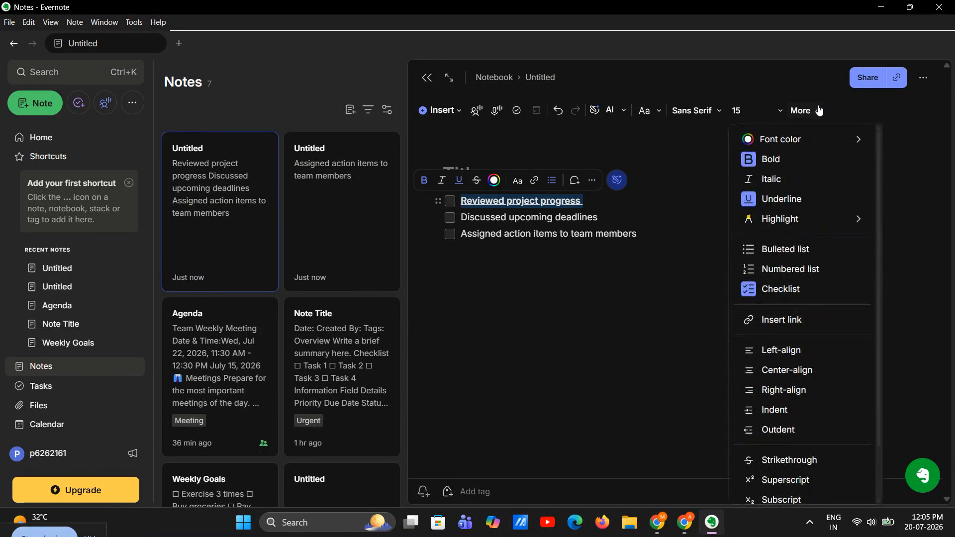
scroll(813, 320, down, 1)
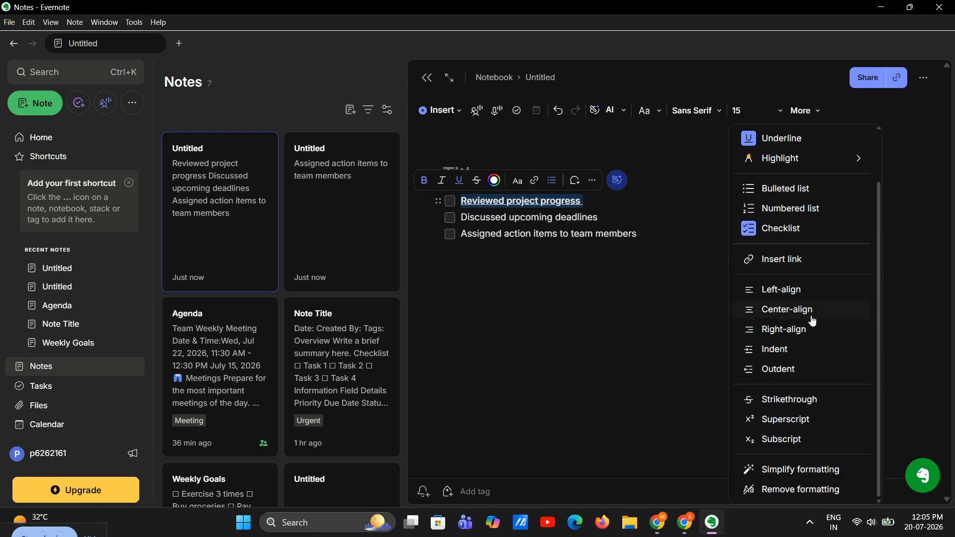
scroll(812, 330, up, 1)
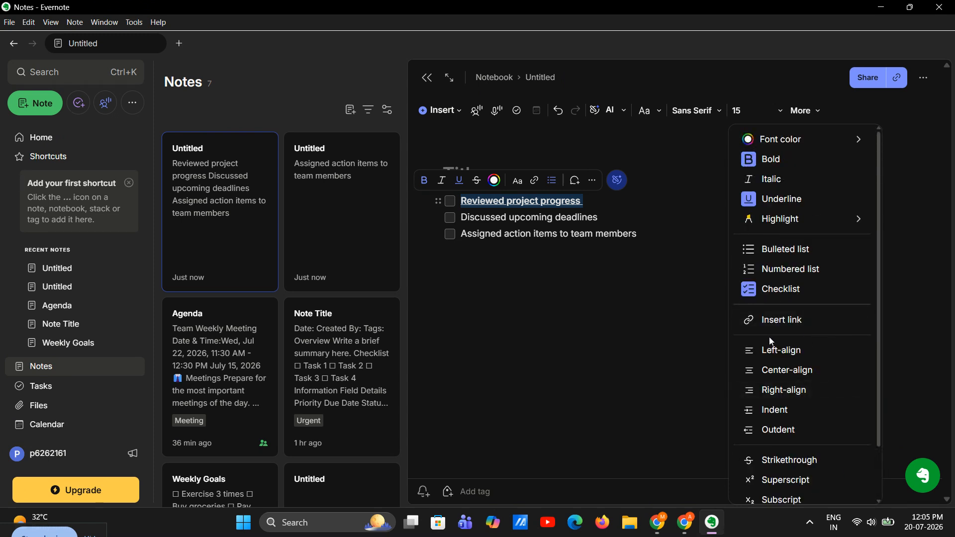
click(438, 110)
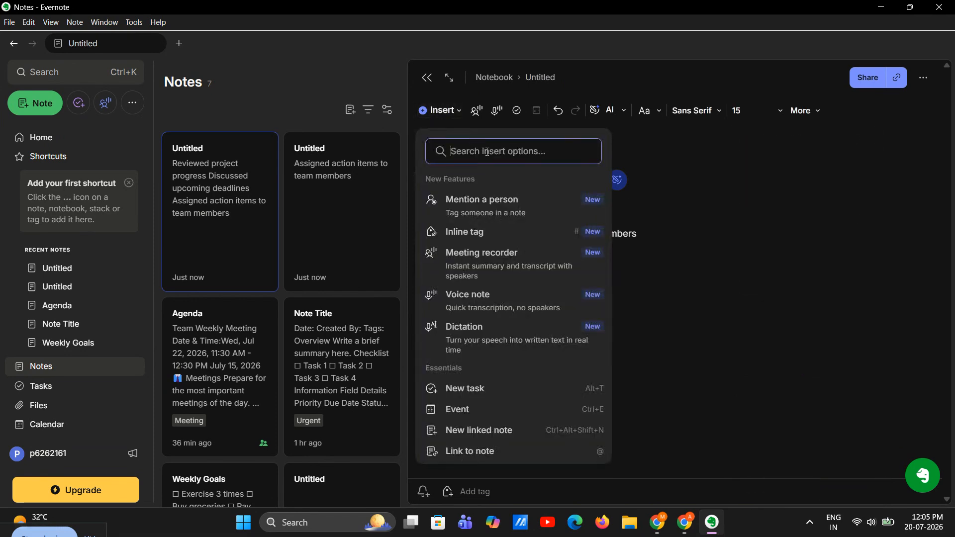
scroll(516, 311, down, 5)
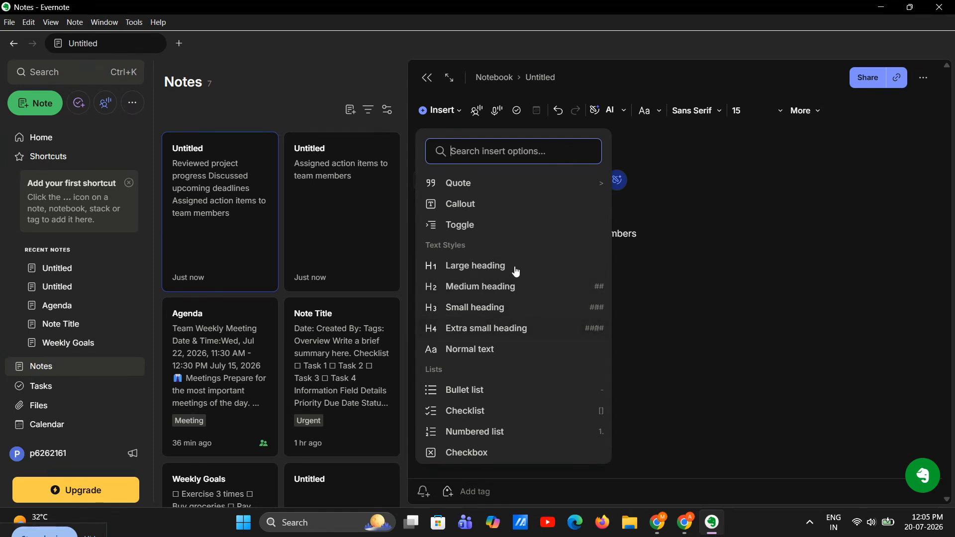
click(490, 267)
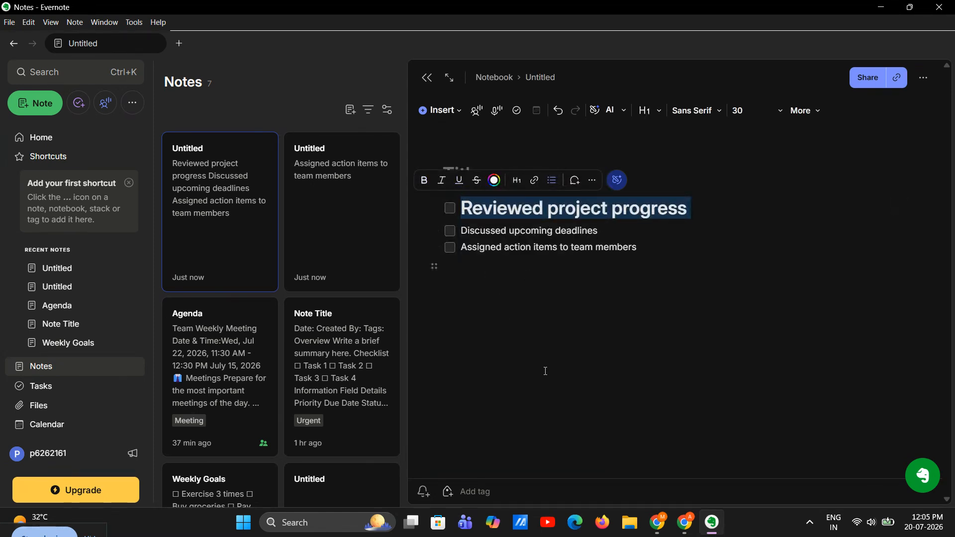
click(517, 180)
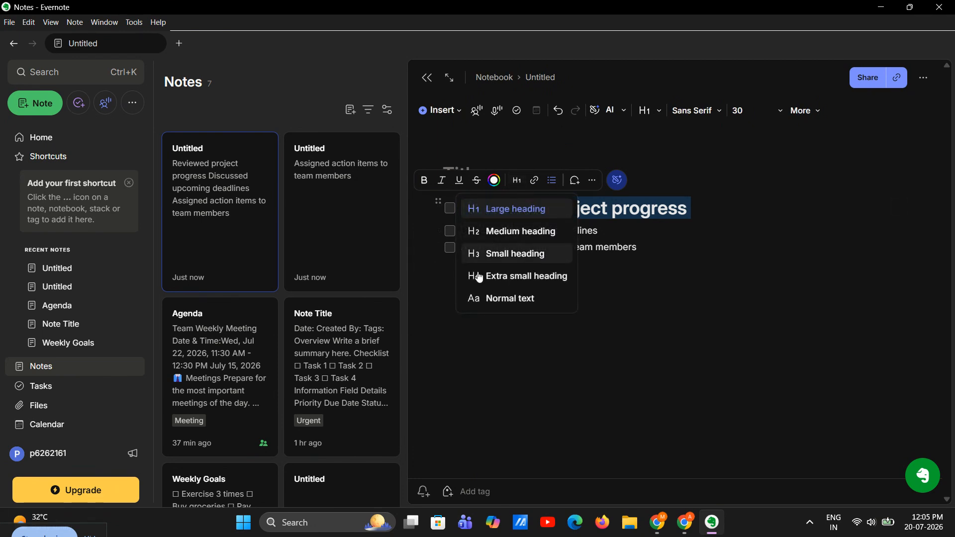
click(497, 255)
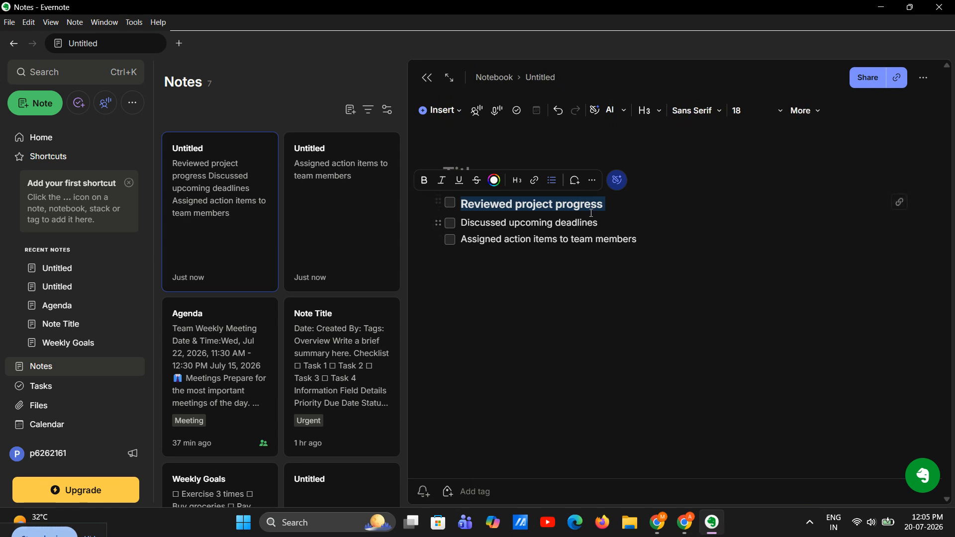
Step: Add an empty checklist sub-item nested under "Reviewed project progress"
click(609, 205)
click(802, 111)
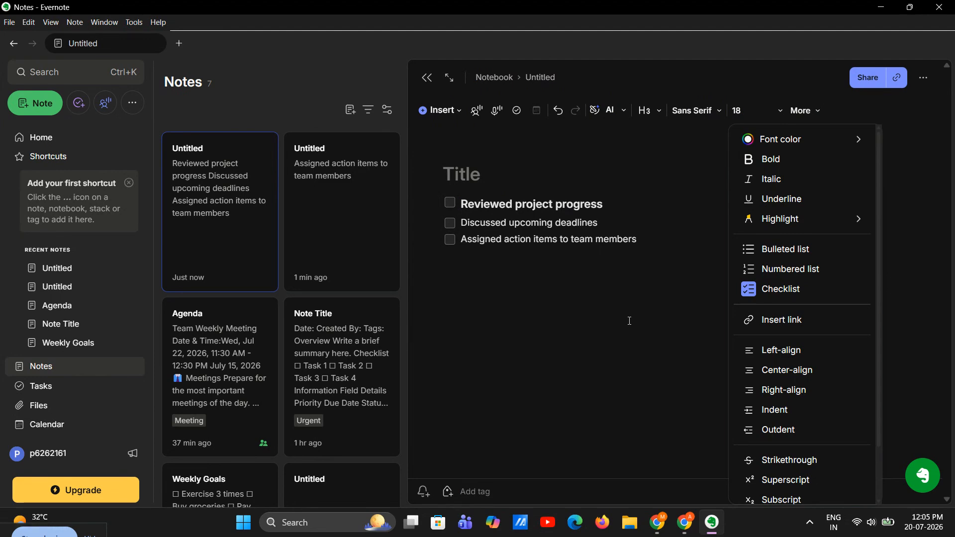
click(608, 204)
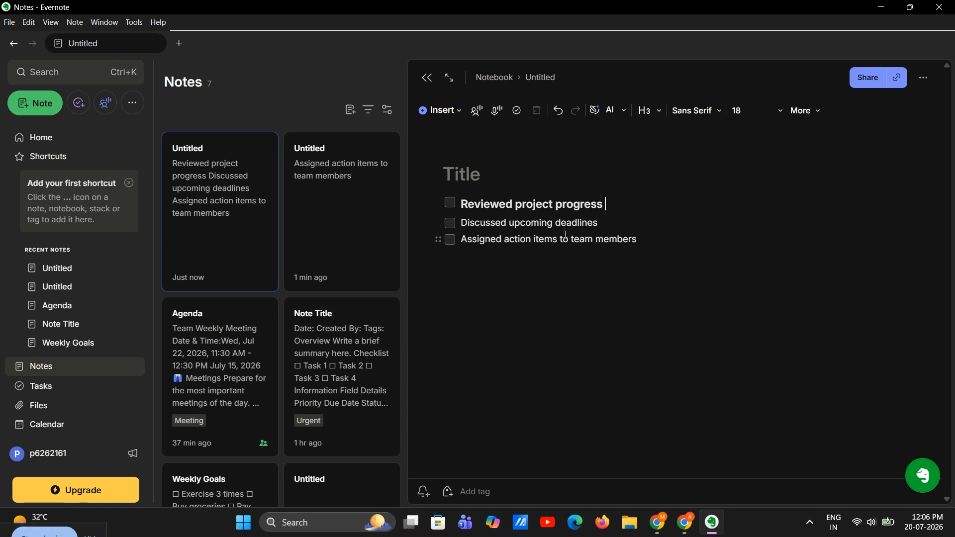
key(Return)
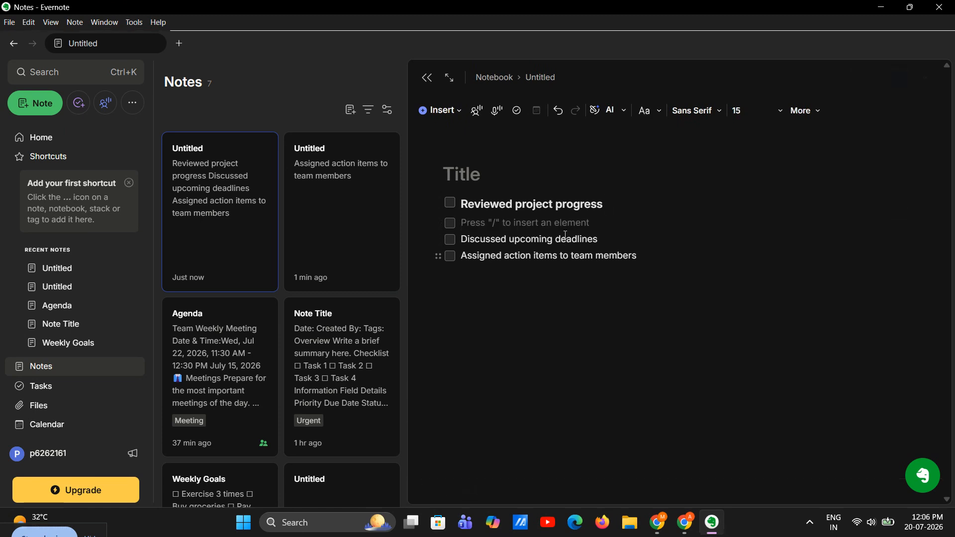
key(Tab)
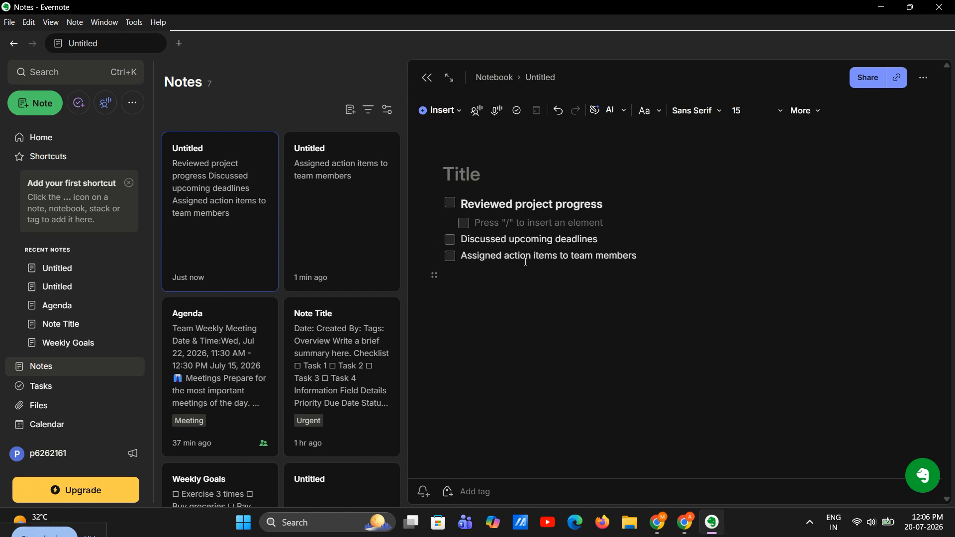
Step: Add an empty nested checklist sub-item under "Assigned action items to team members"
drag(607, 204, 460, 206)
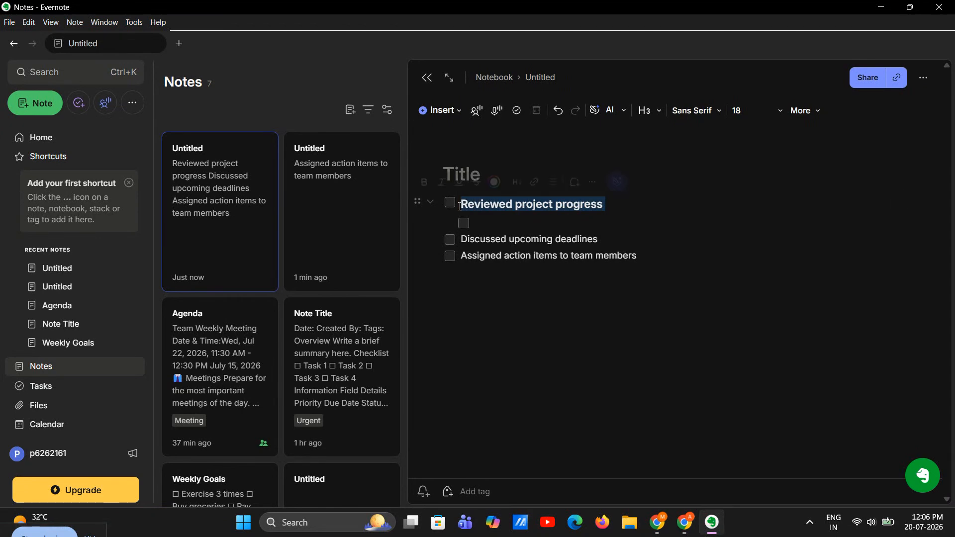
click(474, 223)
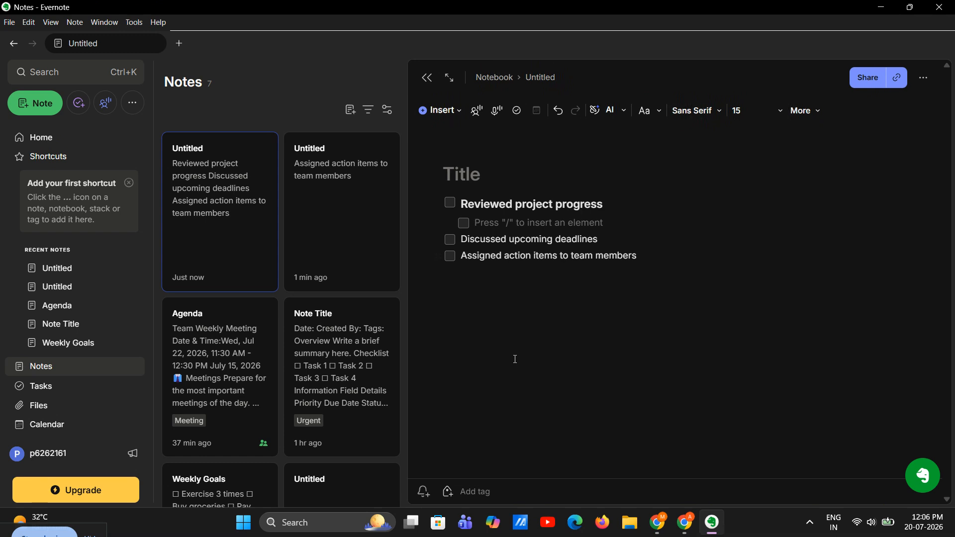
click(672, 264)
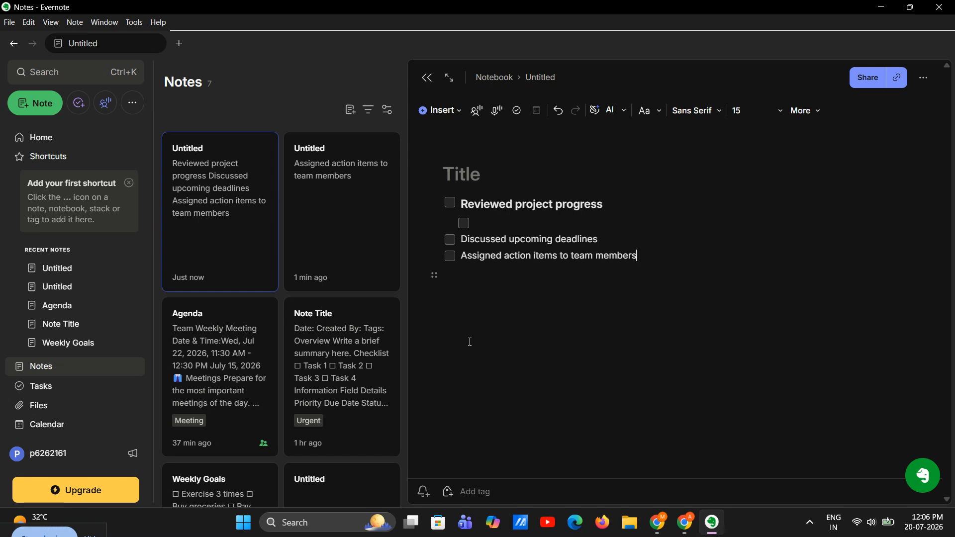
key(Return)
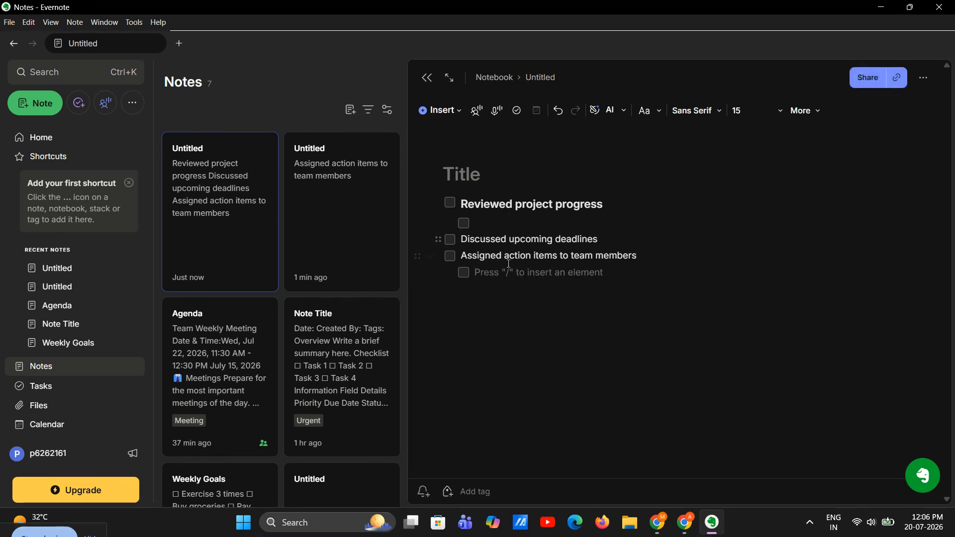
Step: Add an empty indented checklist sub-item under "Discussed upcoming deadlines"
click(607, 238)
key(Return)
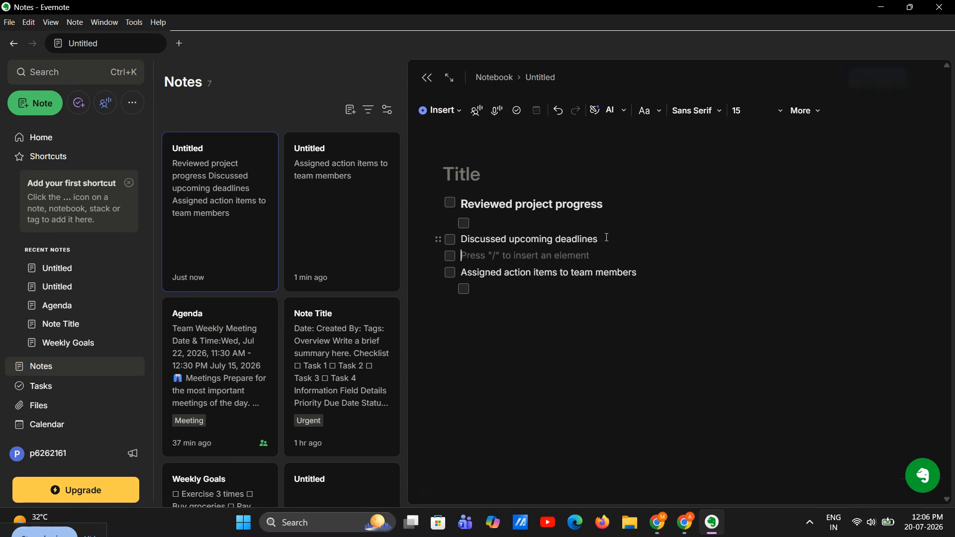
key(Tab)
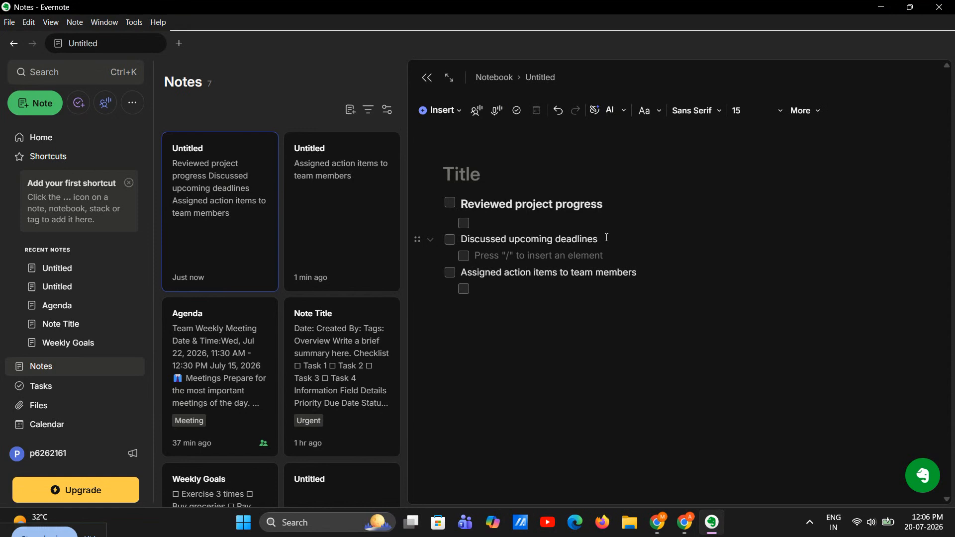
click(538, 323)
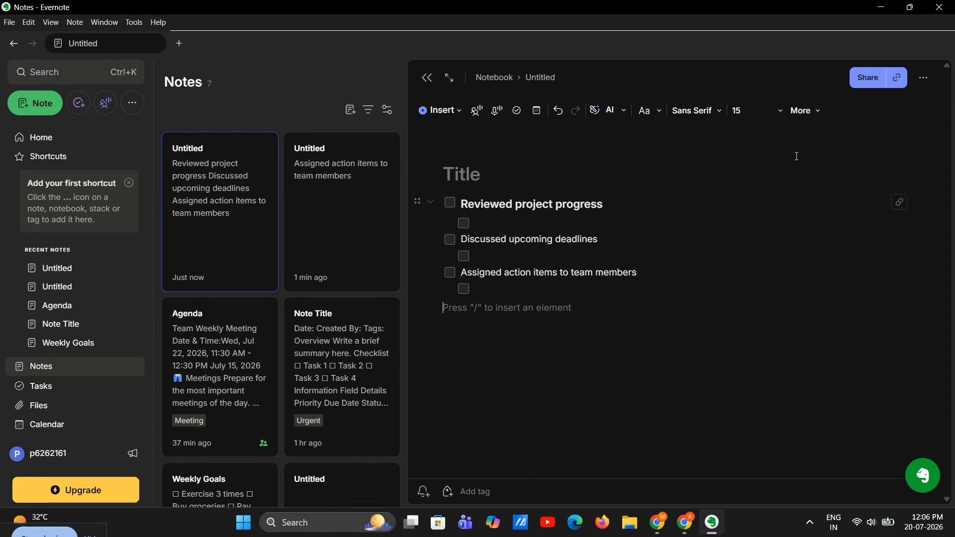
click(808, 112)
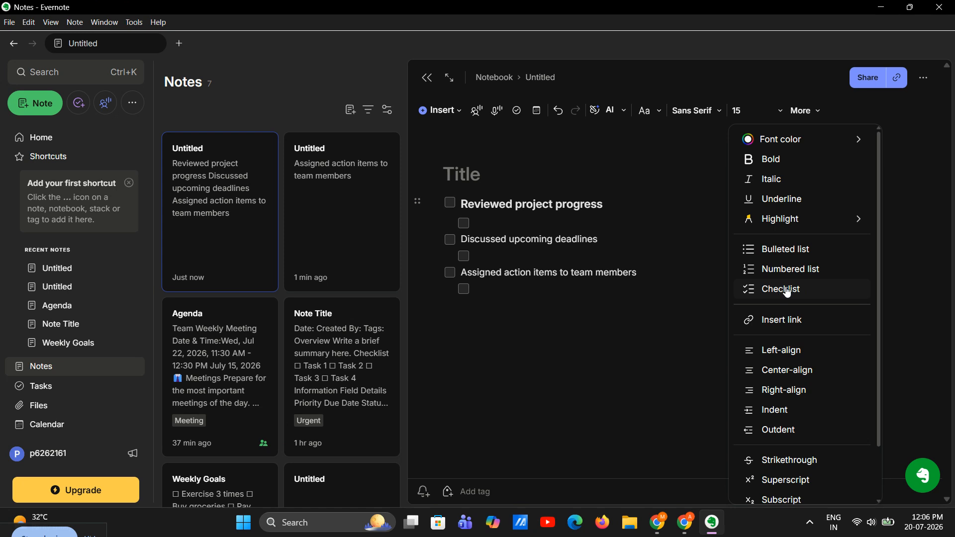
click(454, 328)
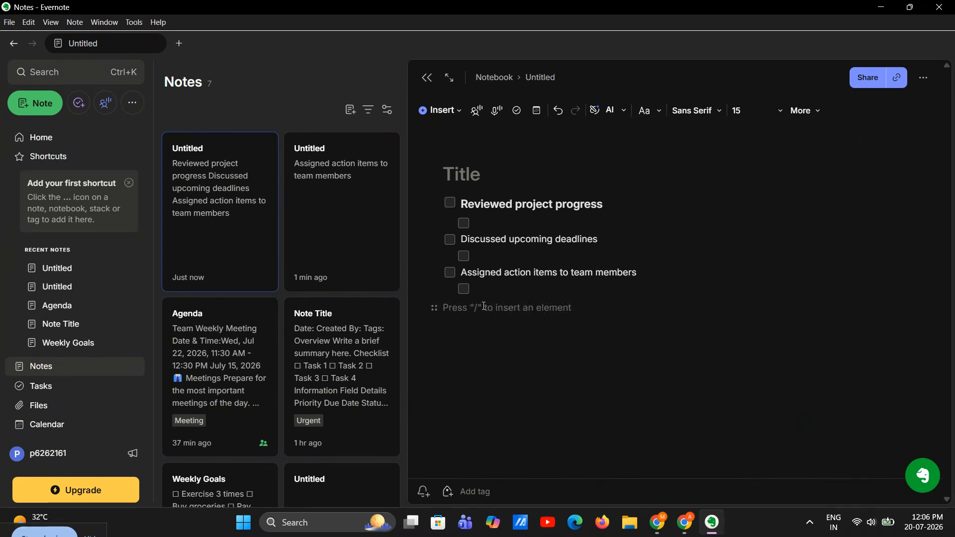
key(BackSpace)
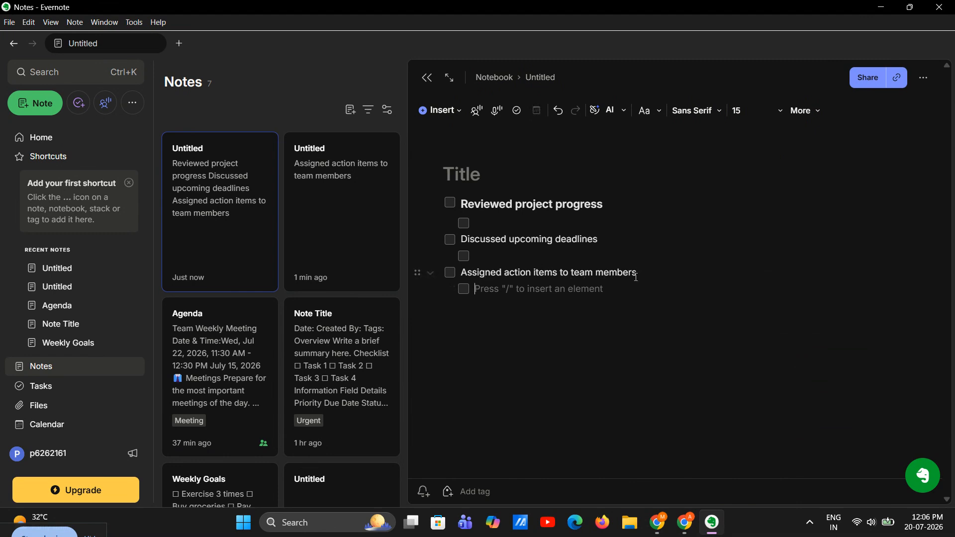
drag(636, 273, 463, 273)
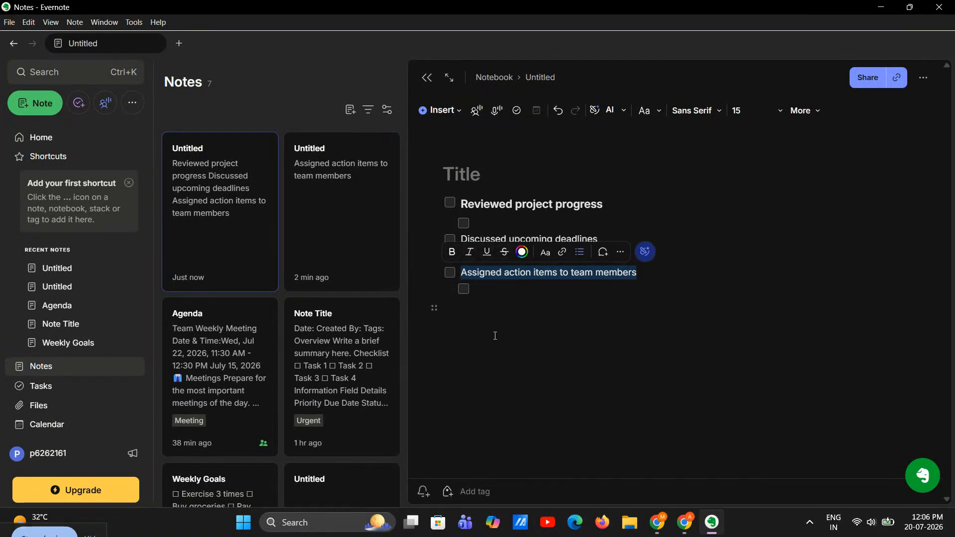
click(496, 423)
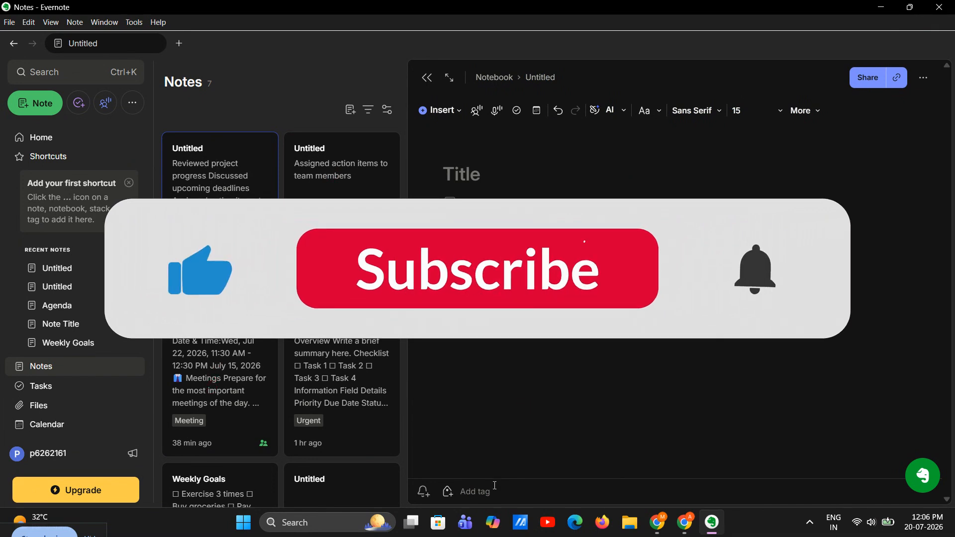